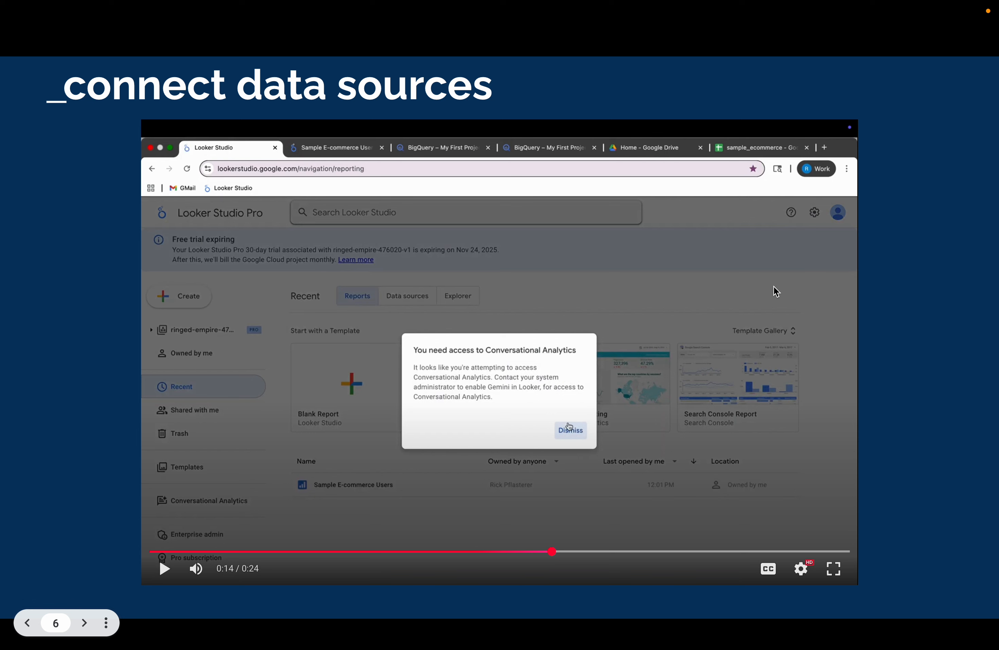
{"action": "left_click", "coordinate": [732, 352]}
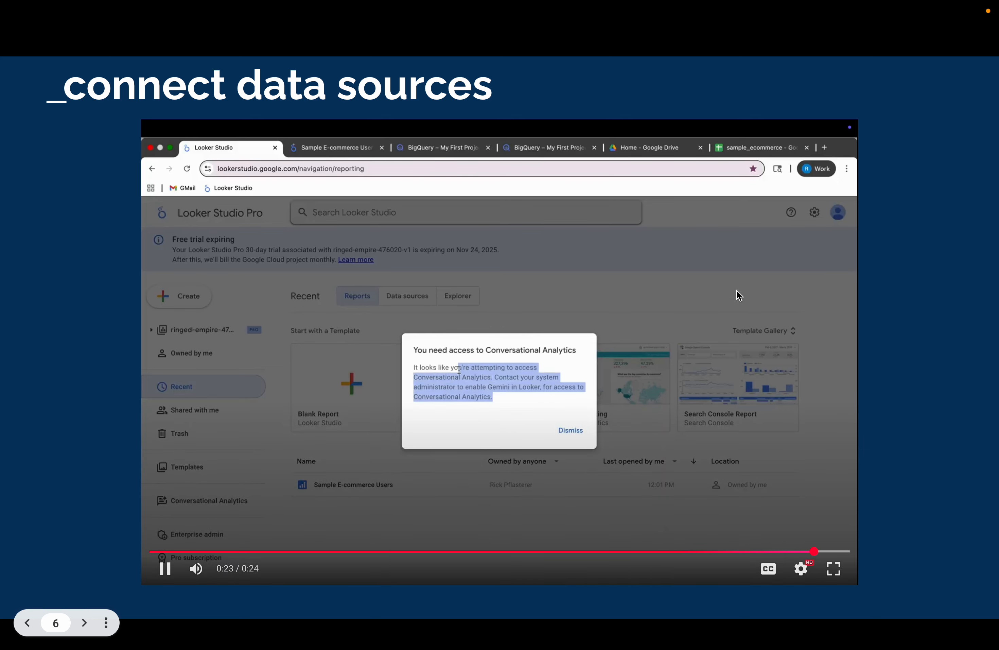
{"action": "left_click", "coordinate": [900, 348]}
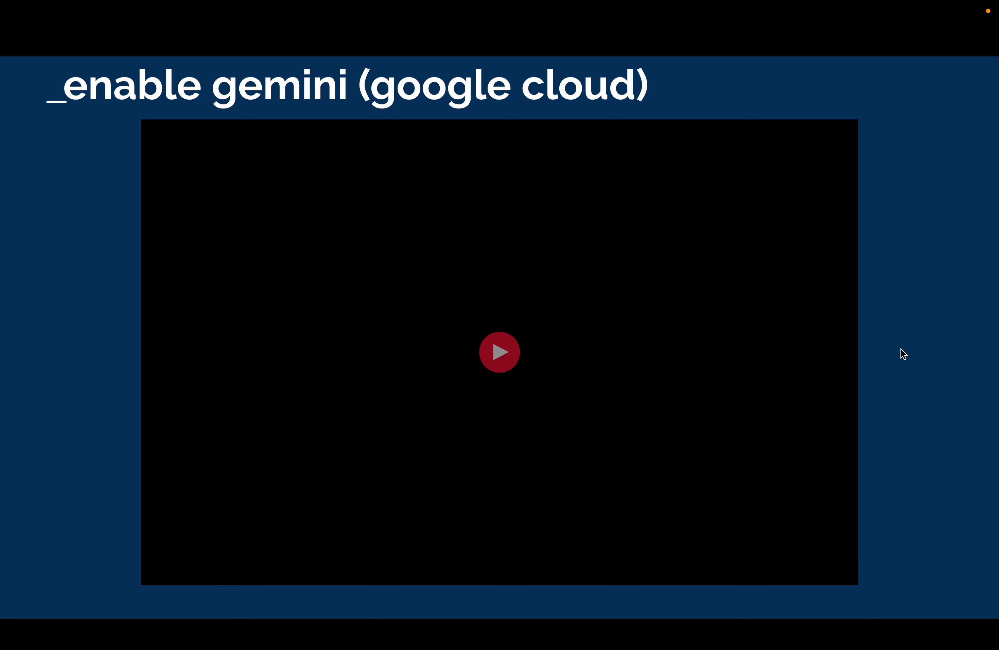
{"action": "left_click", "coordinate": [488, 368]}
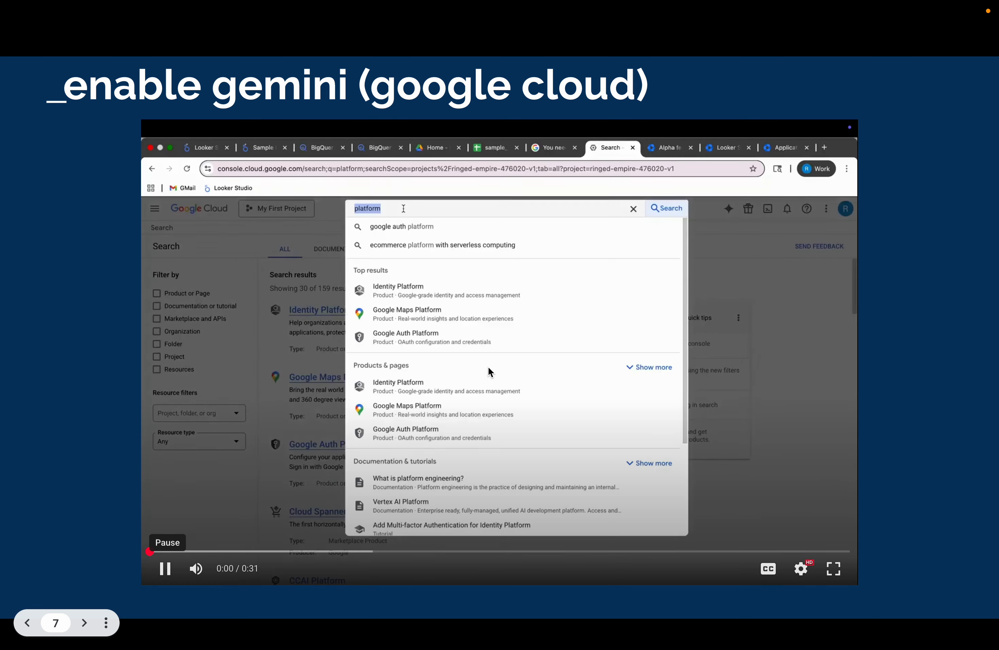
{"action": "left_click", "coordinate": [716, 370]}
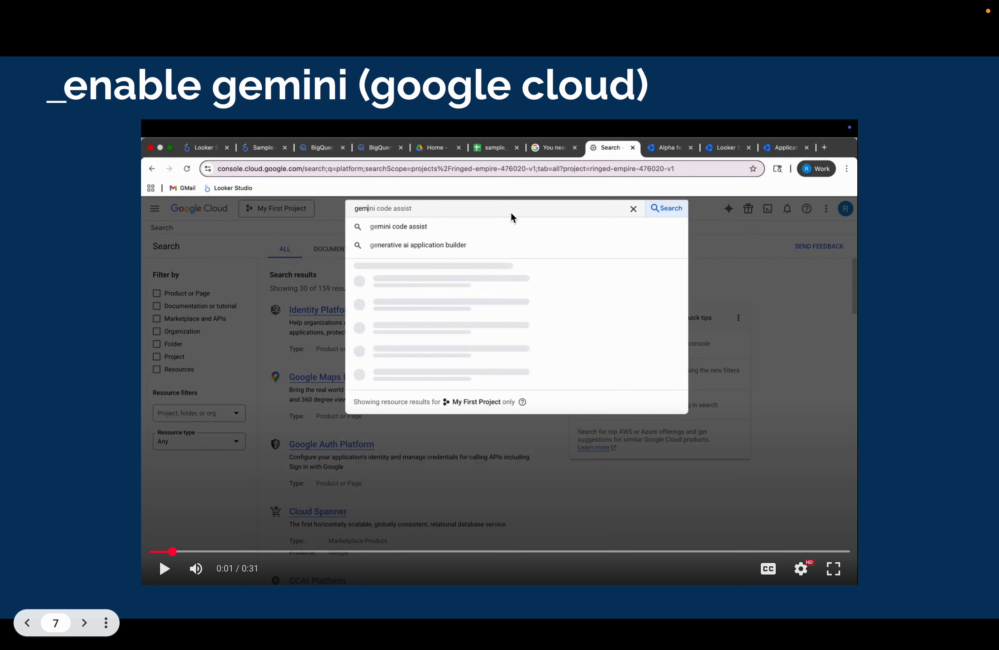
{"action": "left_click", "coordinate": [742, 323]}
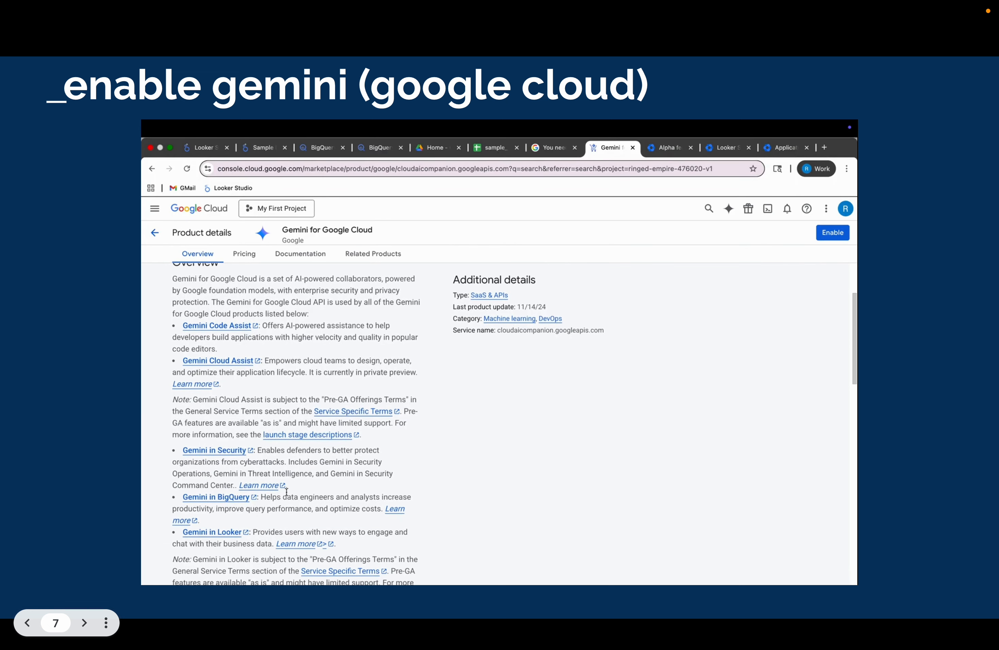
{"action": "mouse_move", "coordinate": [674, 330]}
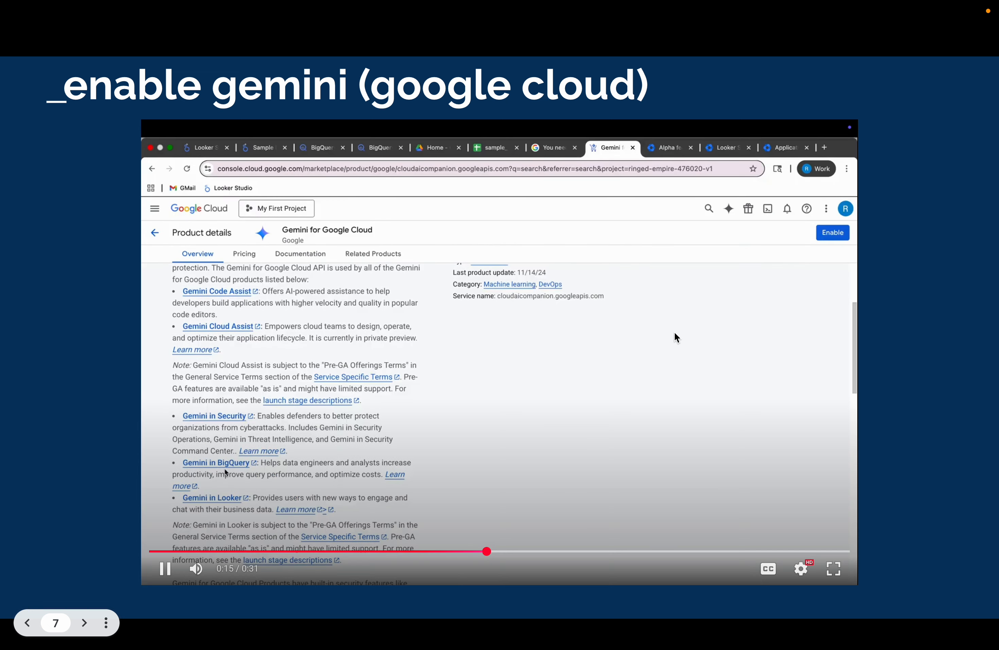
{"action": "left_click", "coordinate": [775, 350]}
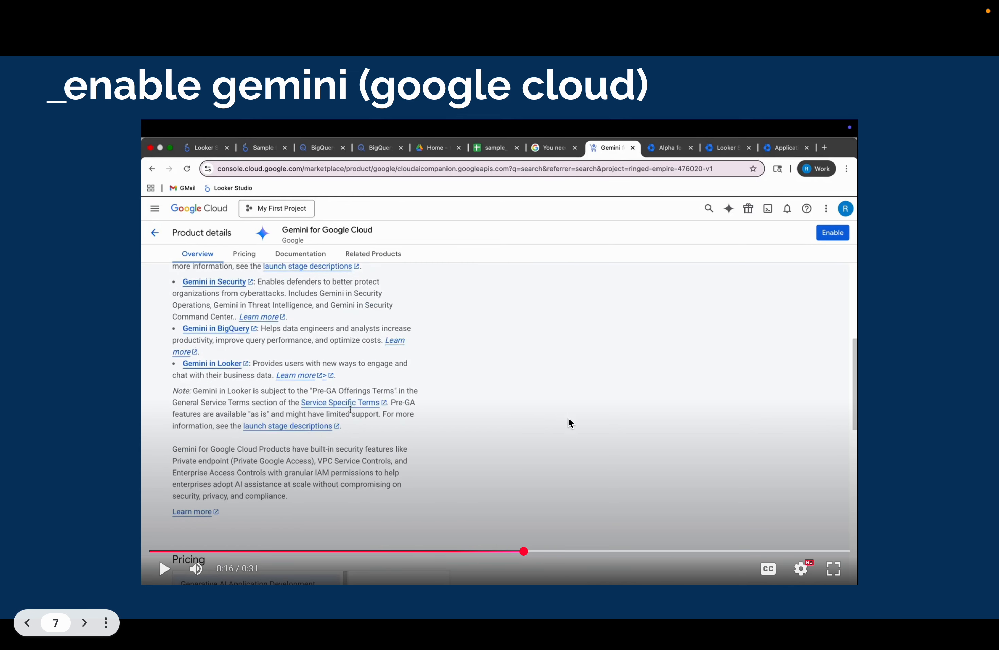
{"action": "left_click", "coordinate": [780, 388]}
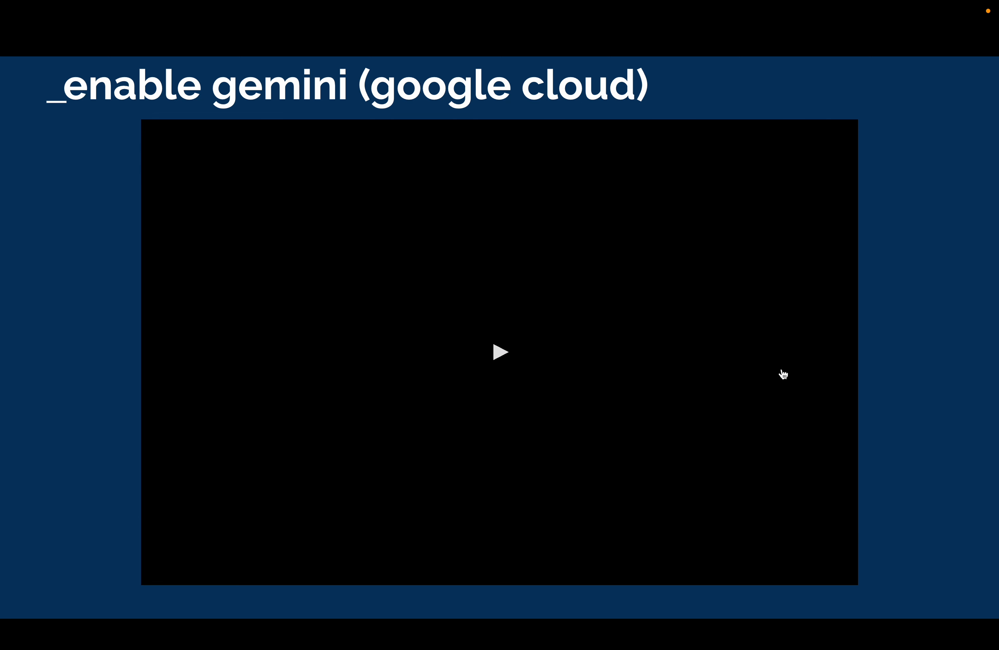
{"action": "key", "text": "Right"}
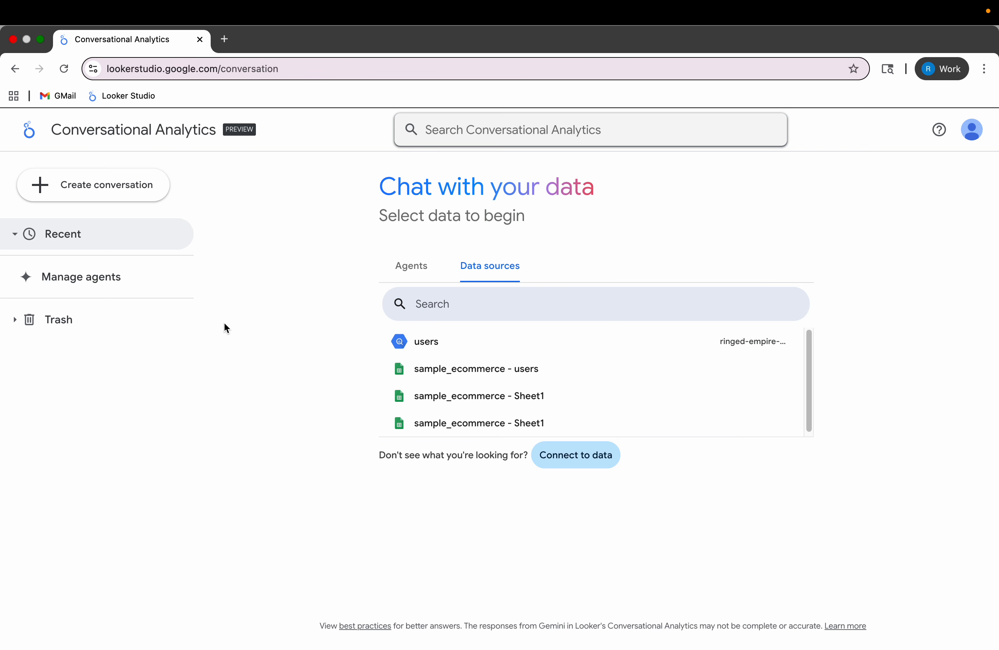
Switch to Looker Studio, open Conversational Analytics from its home page and start a BigQuery data connection.
{"action": "left_click", "coordinate": [114, 99]}
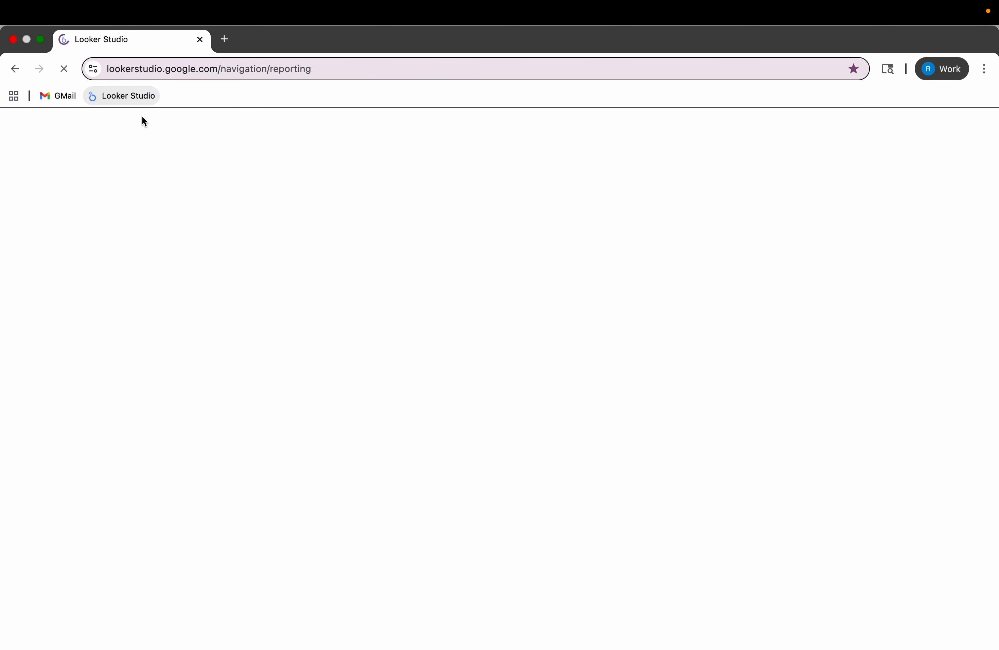
{"action": "left_click", "coordinate": [106, 497]}
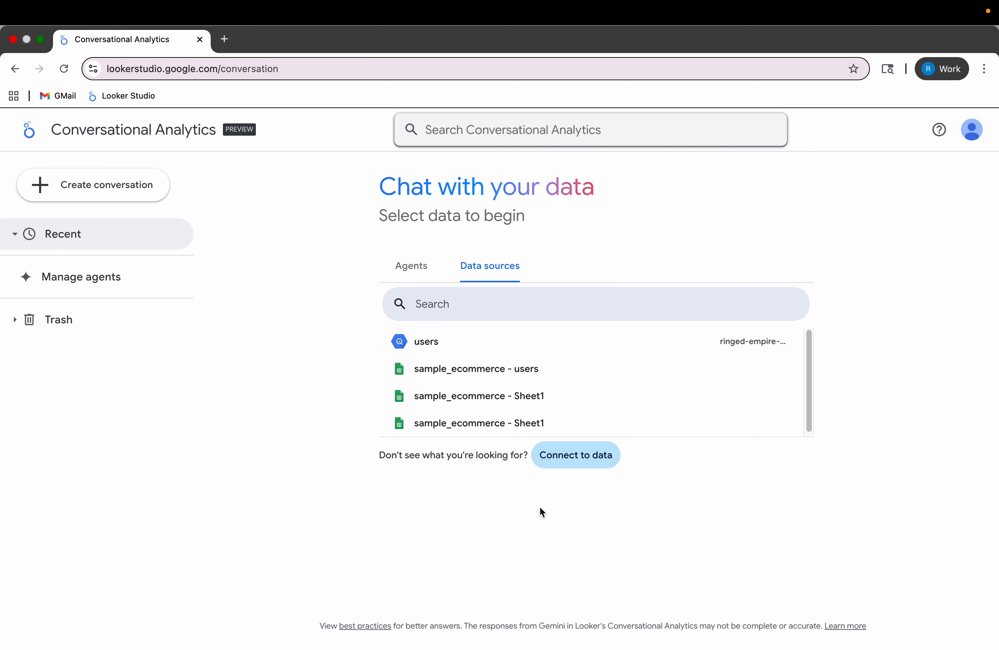
{"action": "left_click", "coordinate": [570, 464]}
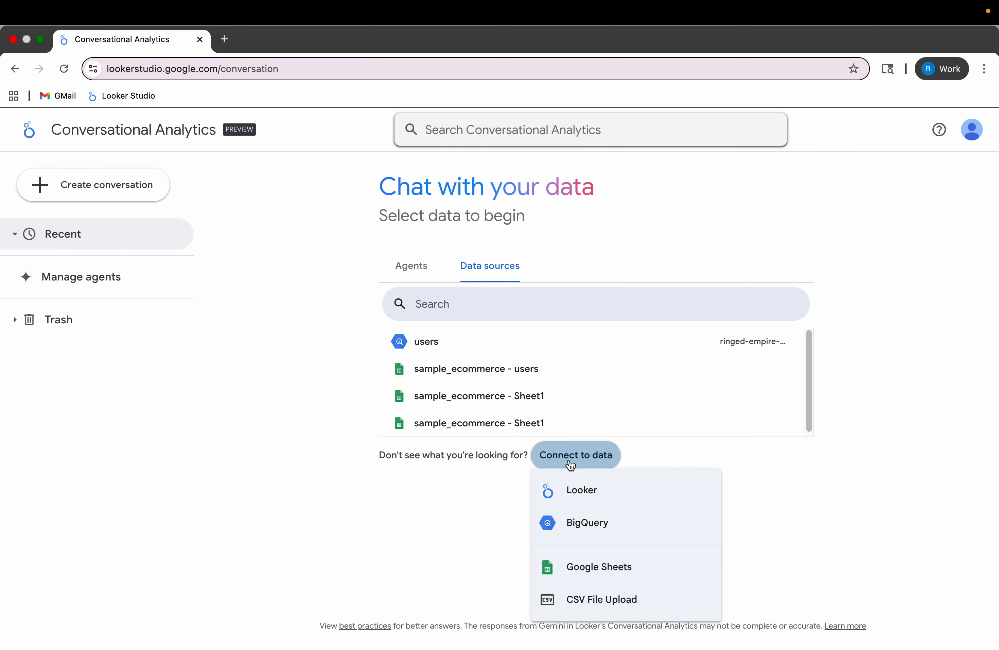
{"action": "left_click", "coordinate": [591, 523]}
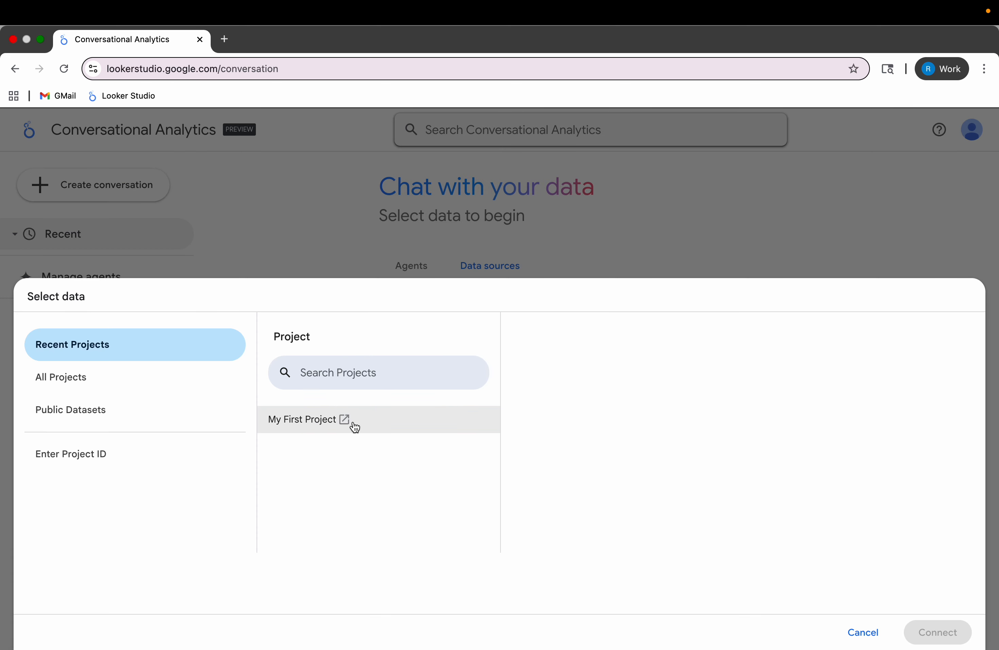
Connect the users table from the sample_ecommerce dataset of My First Project as the conversation's data.
{"action": "left_click", "coordinate": [306, 424]}
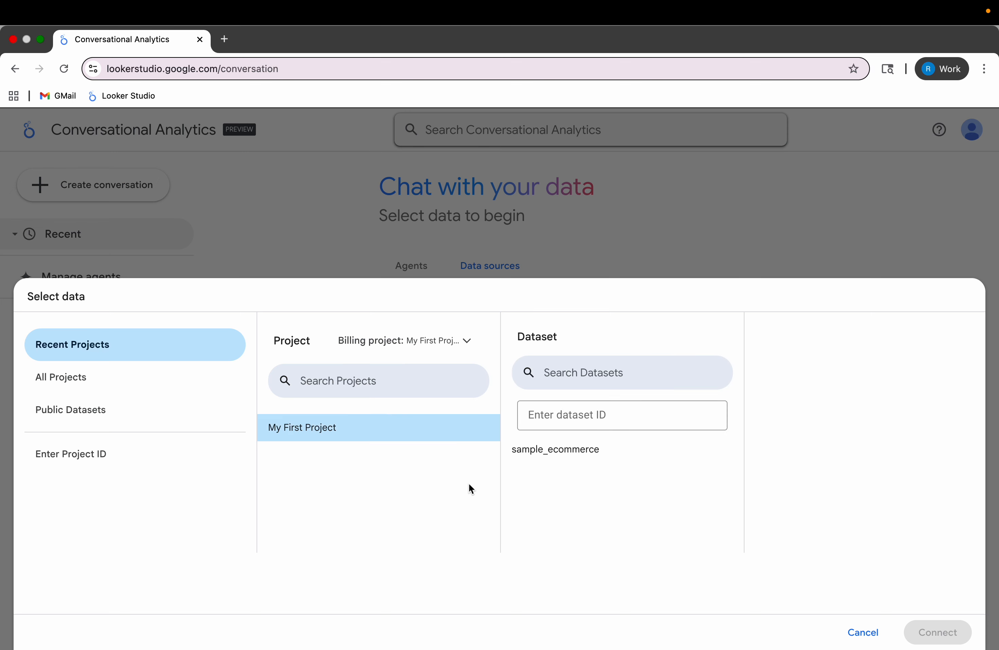
{"action": "left_click", "coordinate": [539, 452]}
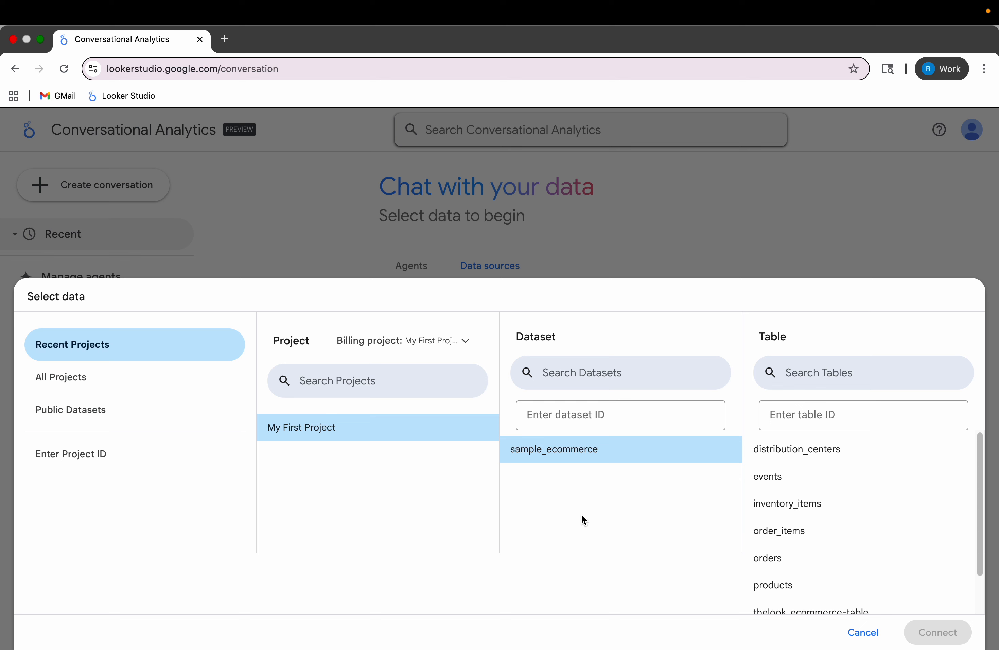
{"action": "scroll", "coordinate": [893, 499], "scroll_direction": "down", "scroll_amount": 2}
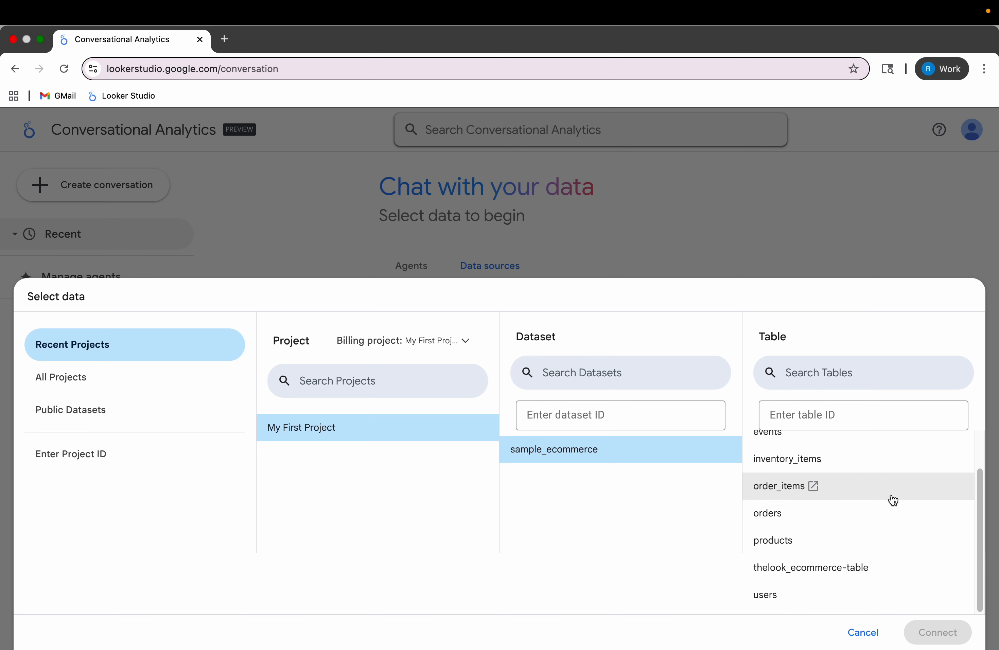
{"action": "left_click", "coordinate": [825, 597]}
{"action": "left_click", "coordinate": [936, 632]}
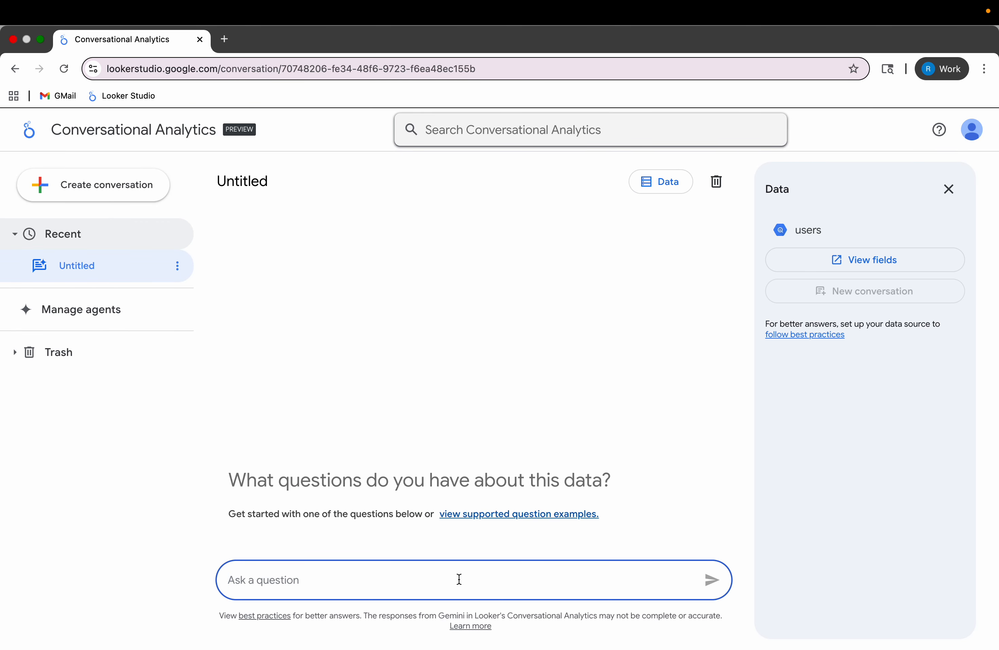
Ask the conversation "How many unique users are in my table?".
{"action": "type", "text": "What"}
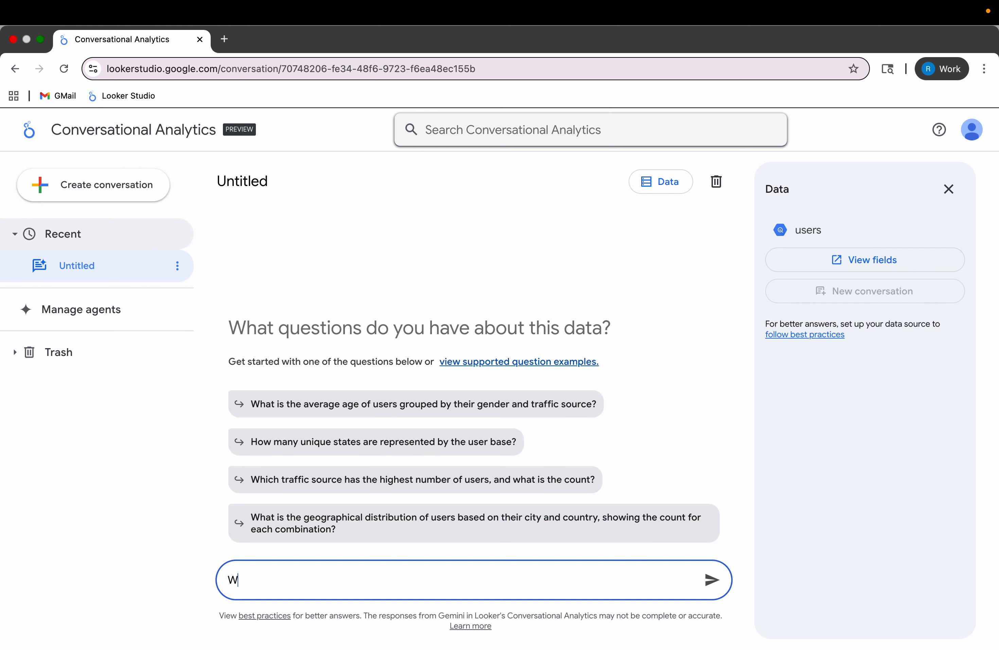
{"action": "key", "text": "BackSpace"}
{"action": "key", "text": "BackSpace"}
{"action": "key", "text": "BackSpace"}
{"action": "type", "text": "How many unique users"}
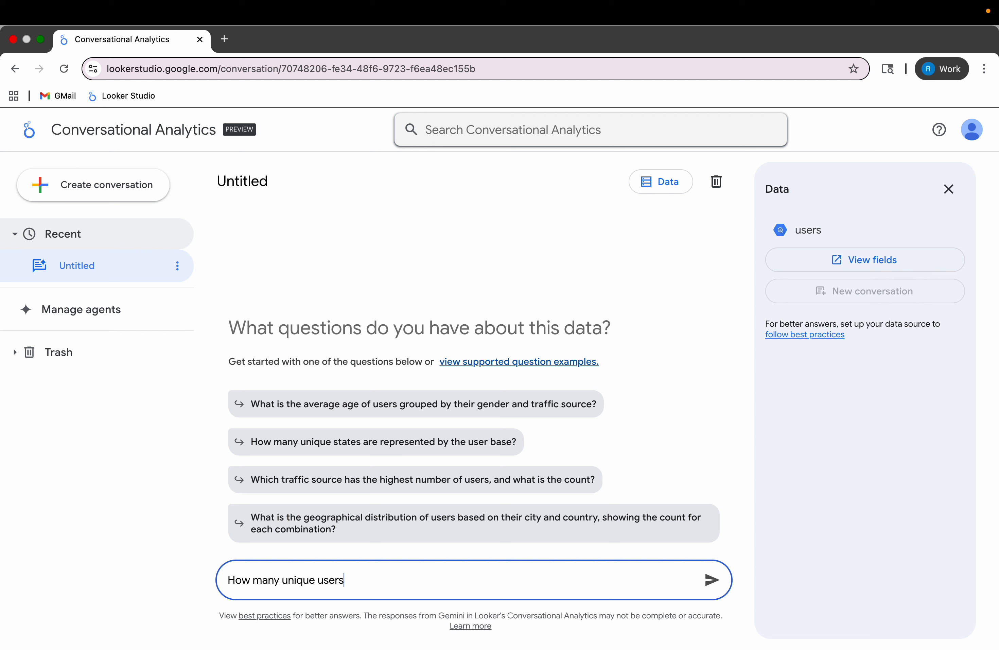
{"action": "type", "text": " are in my table?"}
{"action": "key", "text": "Return"}
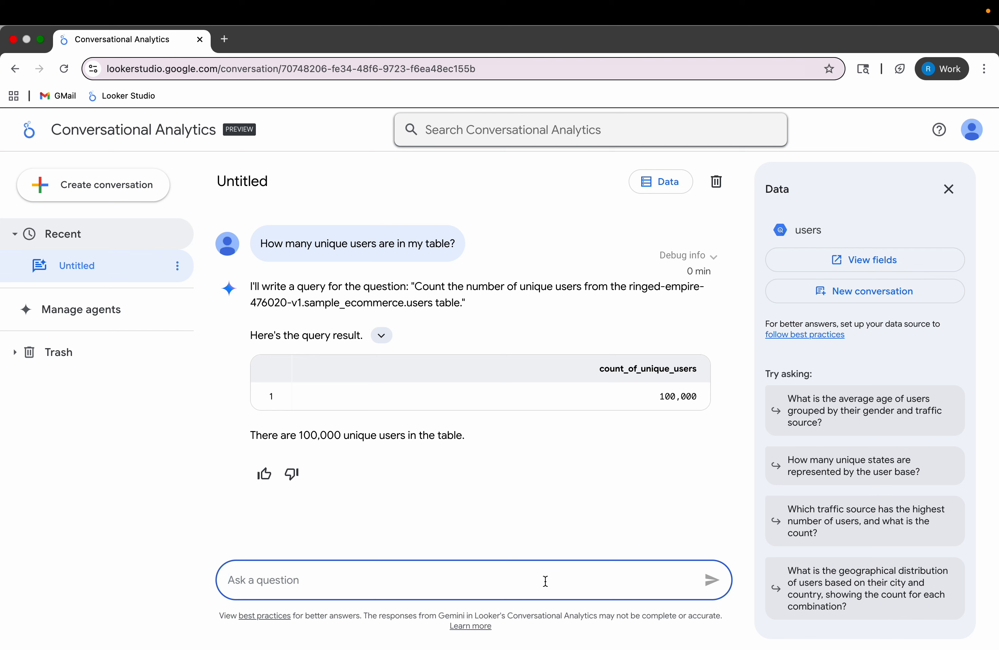
Ask the conversation "What fields are available in my table?".
{"action": "type", "text": "What"}
{"action": "key", "text": "BackSpace"}
{"action": "key", "text": "BackSpace"}
{"action": "key", "text": "BackSpace"}
{"action": "key", "text": "BackSpace"}
{"action": "type", "text": "What"}
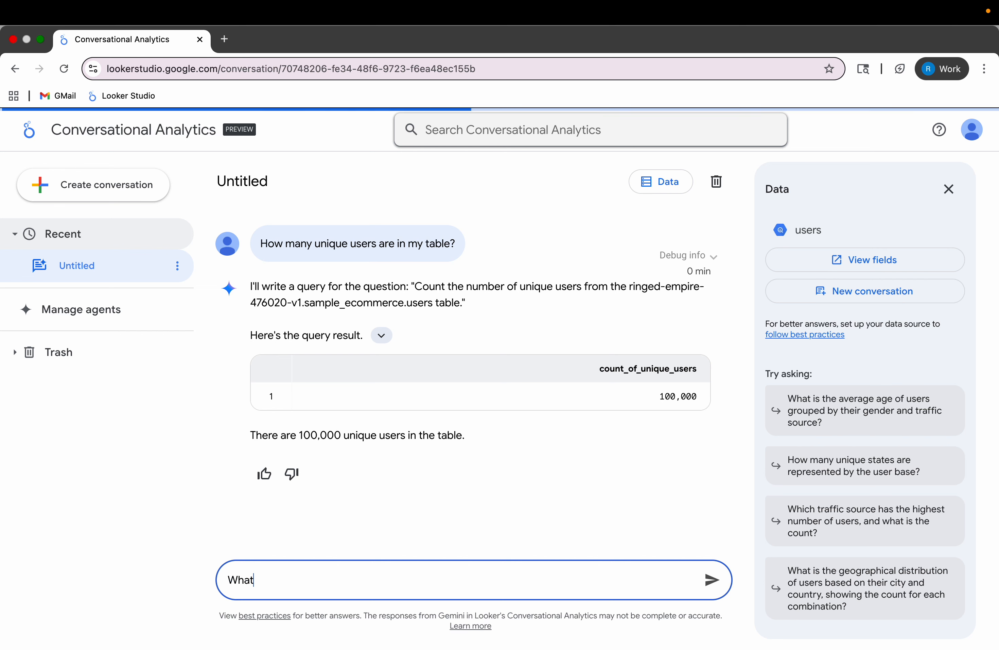
{"action": "type", "text": " fields a"}
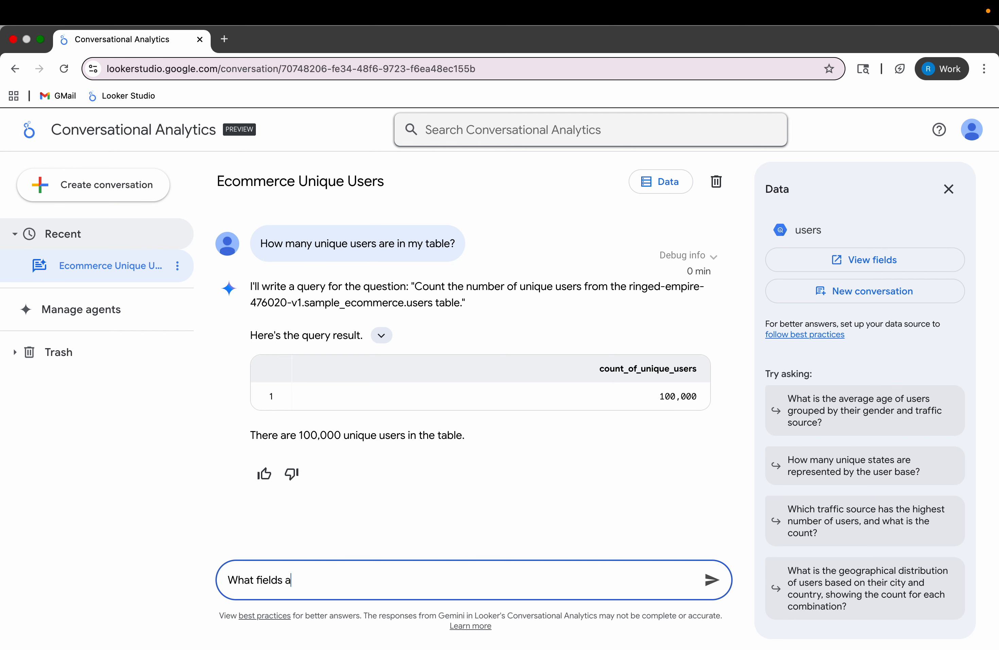
{"action": "type", "text": "re available in my tabl"}
{"action": "type", "text": ";e"}
{"action": "type", "text": "?"}
{"action": "key", "text": "Return"}
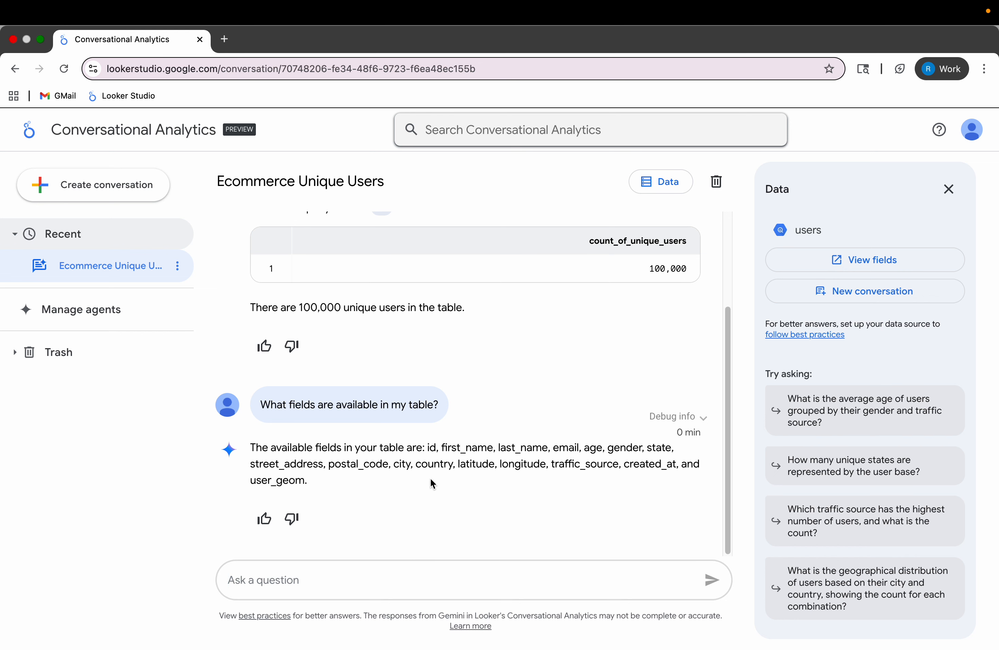
Ask the conversation "How many users from each country?".
{"action": "type", "text": "How m"}
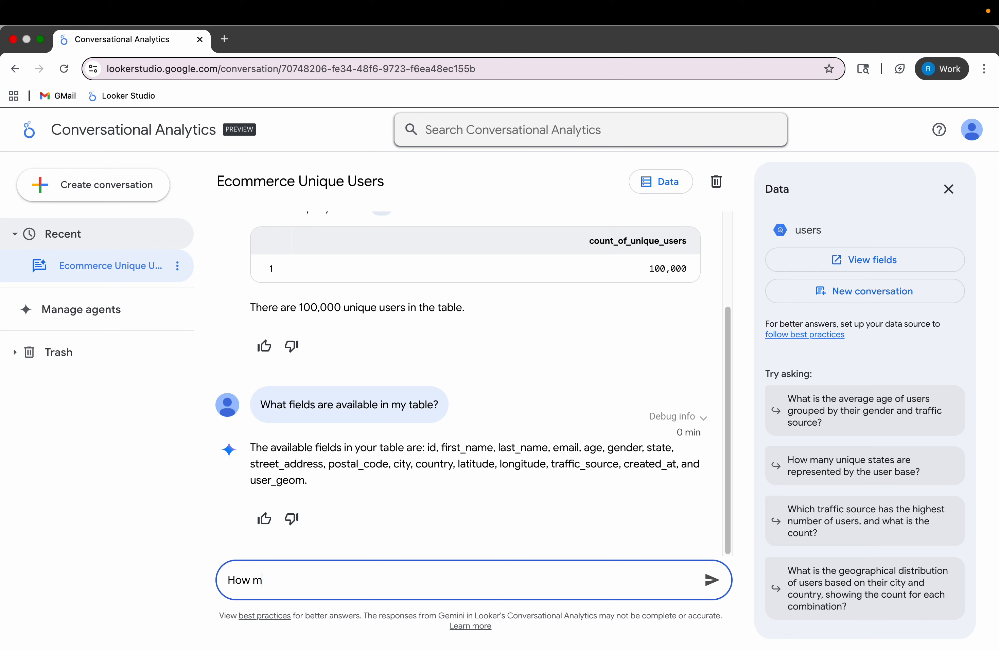
{"action": "type", "text": "any useres from"}
{"action": "key", "text": "BackSpace"}
{"action": "key", "text": "BackSpace"}
{"action": "key", "text": "BackSpace"}
{"action": "key", "text": "BackSpace"}
{"action": "type", "text": "from each country?"}
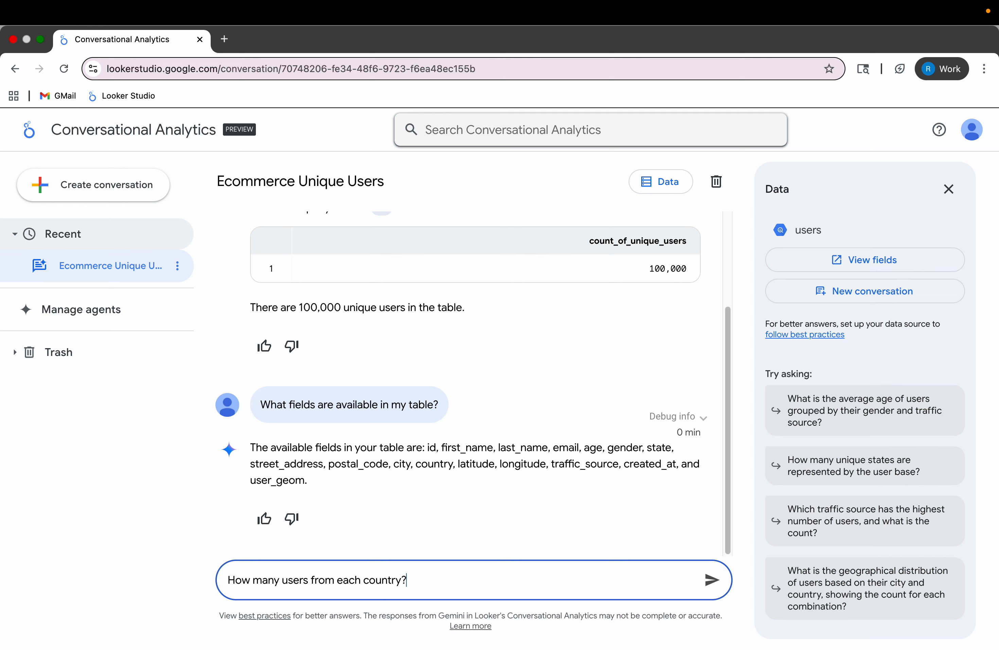
{"action": "key", "text": "Return"}
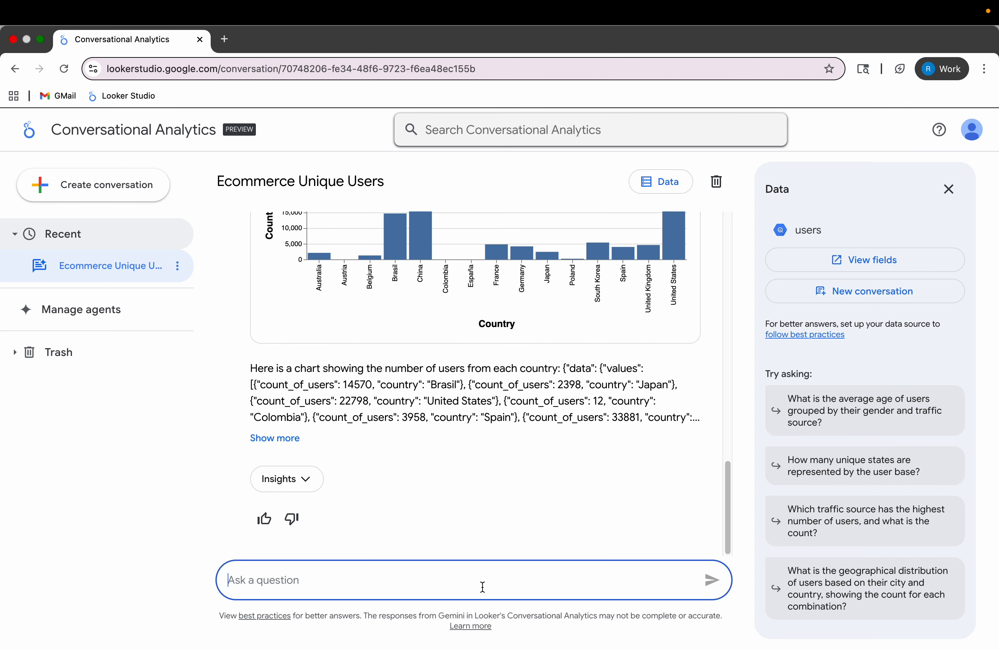
Review the country chart and submit the request "Order the chart from highest to lowest number of users".
{"action": "scroll", "coordinate": [535, 451], "scroll_direction": "up", "scroll_amount": 3}
{"action": "scroll", "coordinate": [536, 506], "scroll_direction": "down", "scroll_amount": 3}
{"action": "type", "text": "H"}
{"action": "key", "text": "BackSpace"}
{"action": "type", "text": "Order t"}
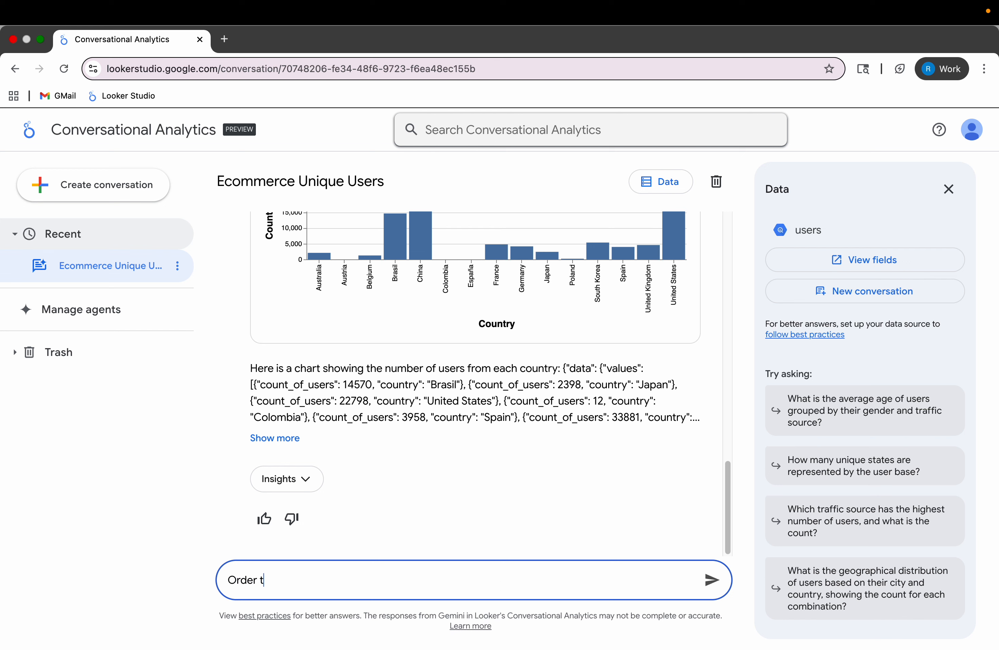
{"action": "type", "text": "he chart from highest to lowes"}
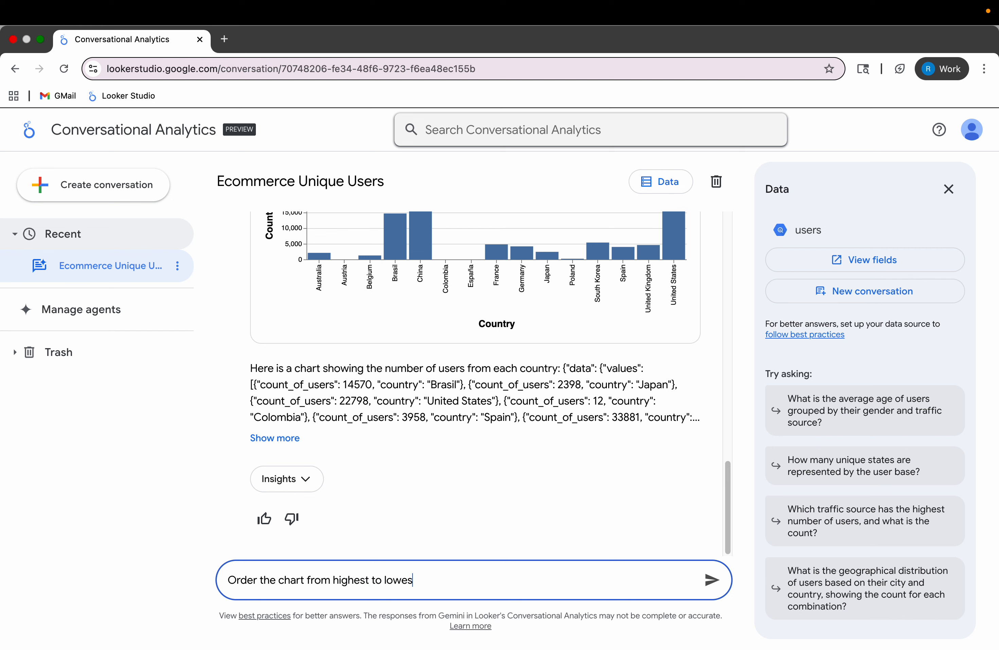
{"action": "type", "text": "t number of users"}
{"action": "key", "text": "Return"}
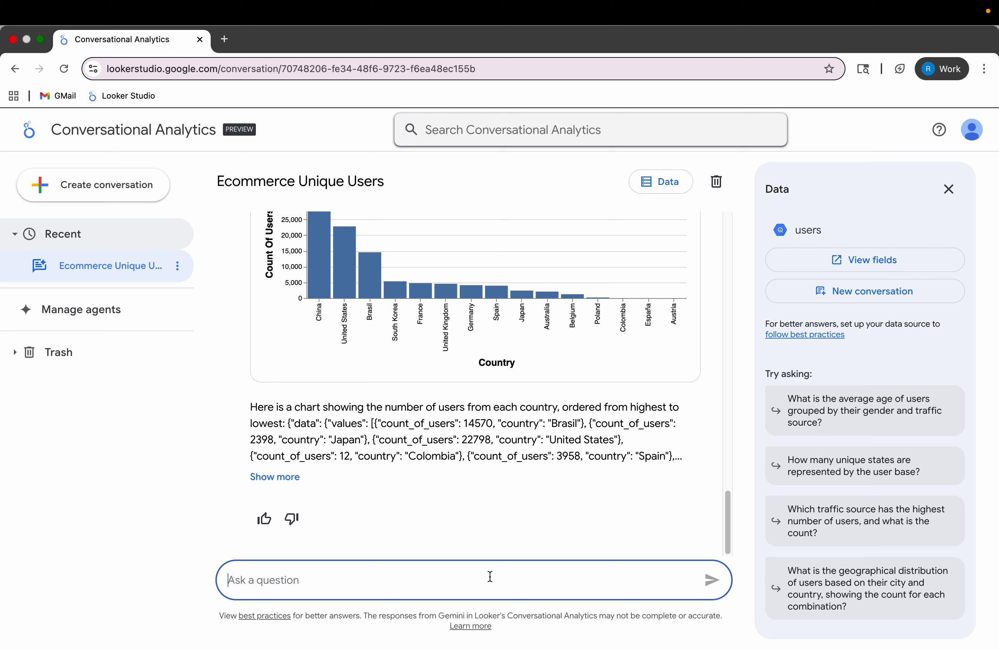
Submit the request "I want to see a stacked bar chart using gender as the divider for unique user counts".
{"action": "type", "text": "I want to see a stacked "}
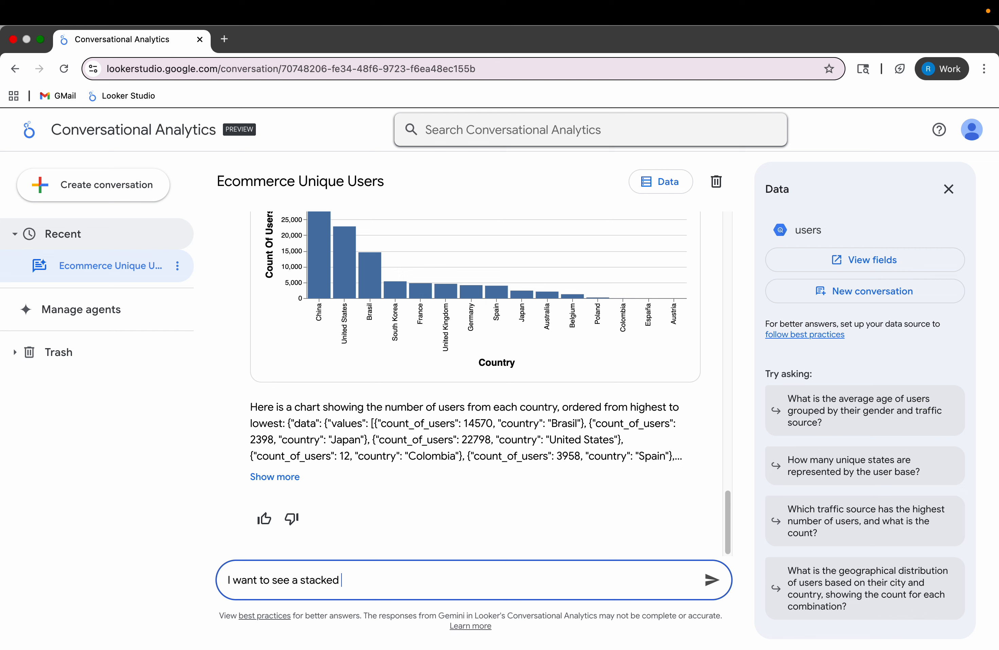
{"action": "type", "text": "bar chart using gender "}
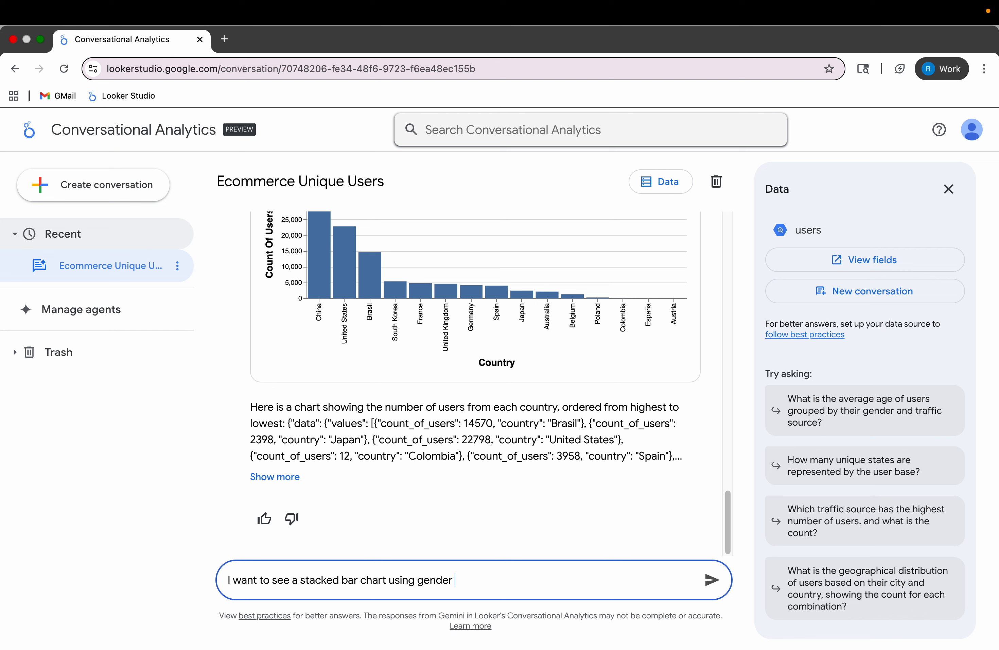
{"action": "type", "text": "as the divider for unique use"}
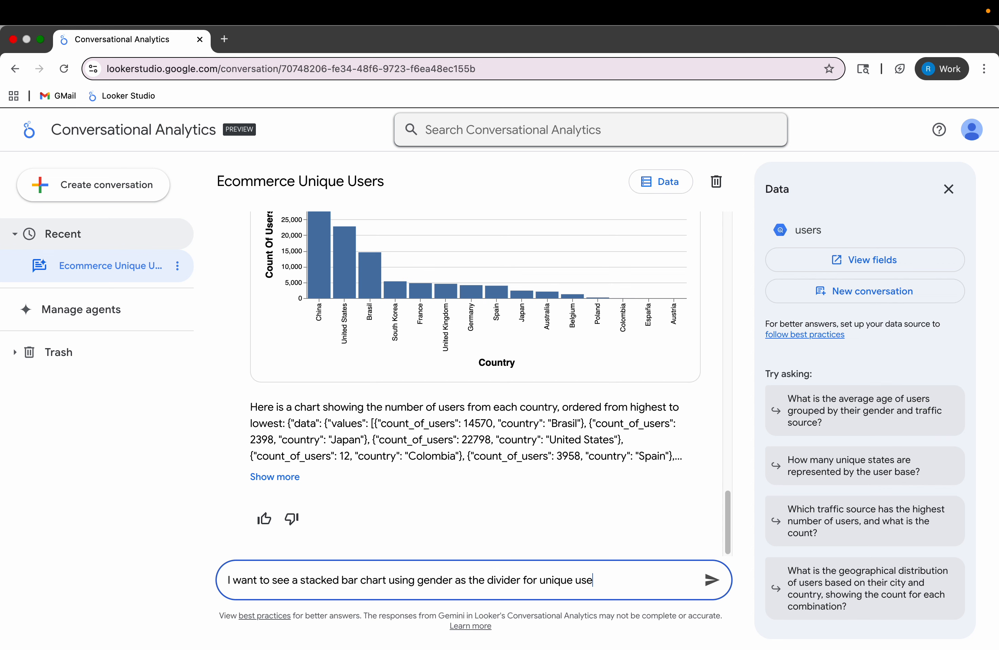
{"action": "type", "text": "r counts"}
{"action": "key", "text": "Return"}
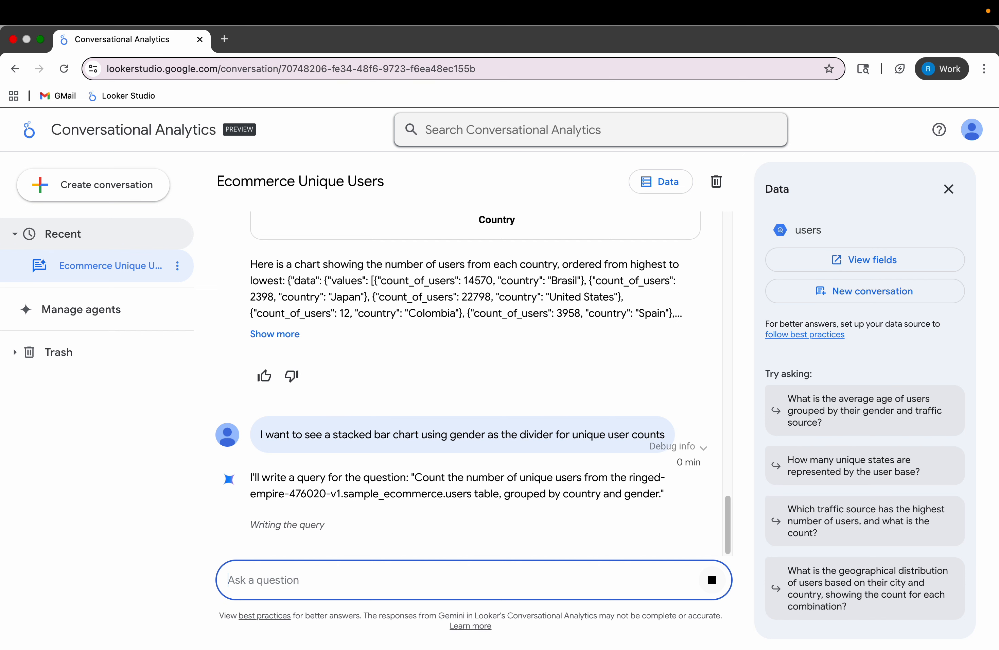
{"action": "scroll", "coordinate": [531, 508], "scroll_direction": "up", "scroll_amount": 1}
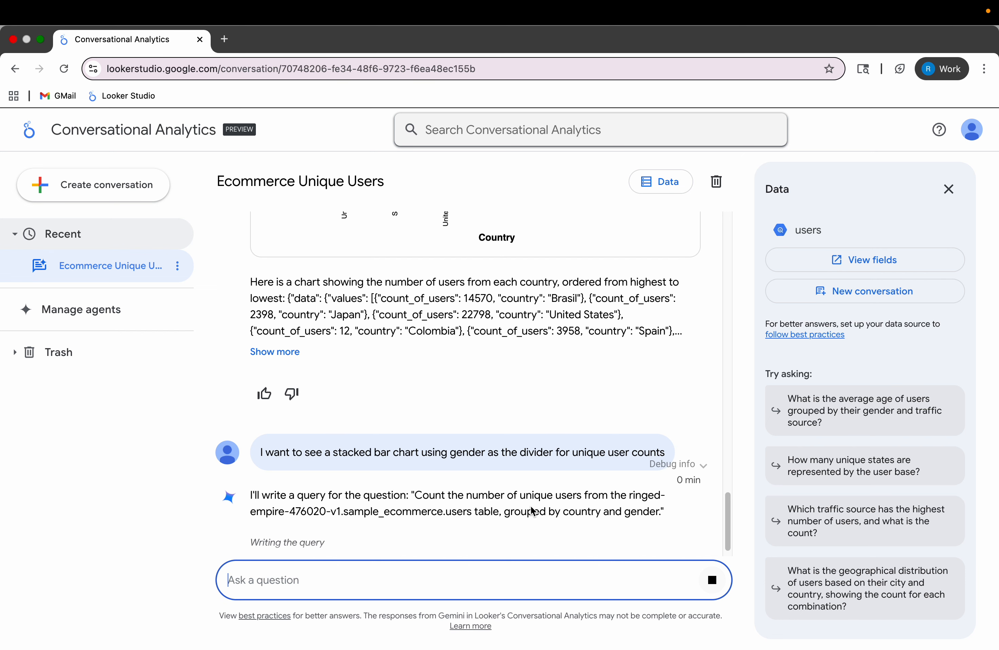
{"action": "scroll", "coordinate": [531, 508], "scroll_direction": "down", "scroll_amount": 1}
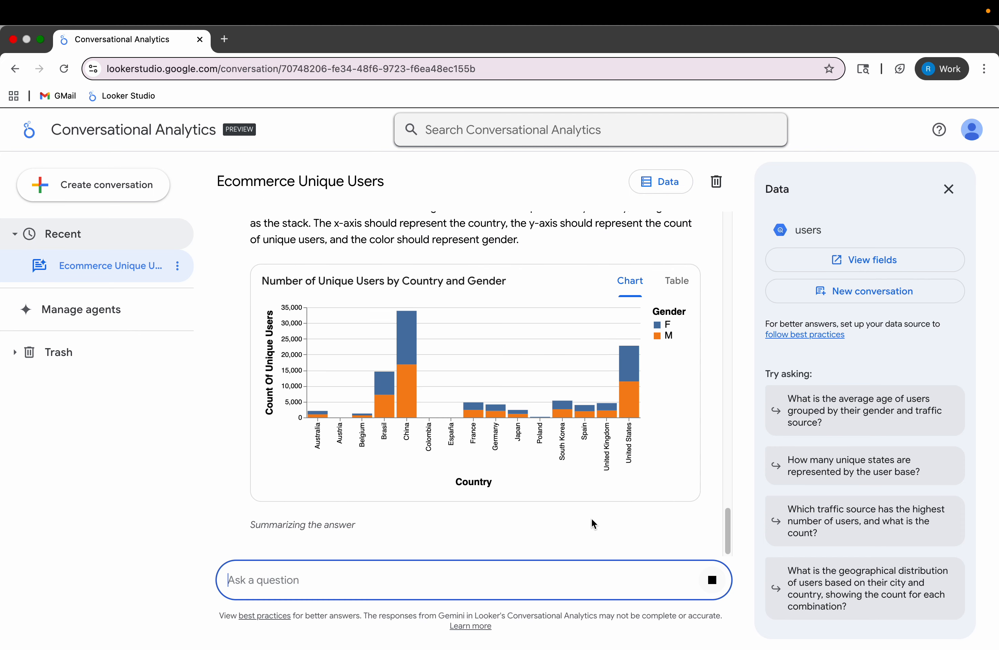
Review the stacked gender chart and submit the request "Order by total count highest to lowest".
{"action": "scroll", "coordinate": [574, 465], "scroll_direction": "up", "scroll_amount": 3}
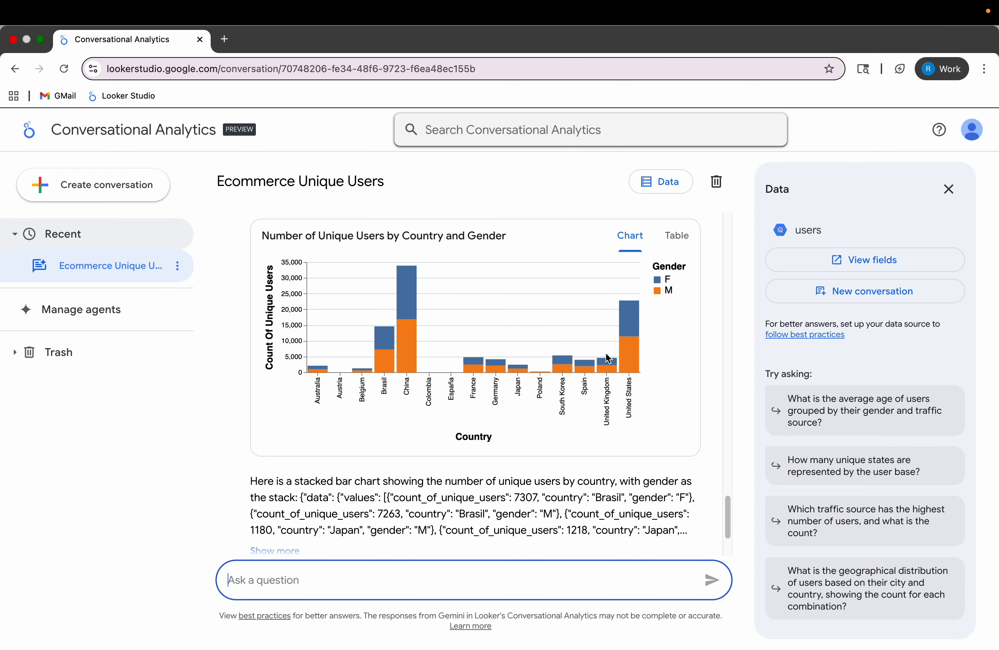
{"action": "scroll", "coordinate": [544, 373], "scroll_direction": "down", "scroll_amount": 3}
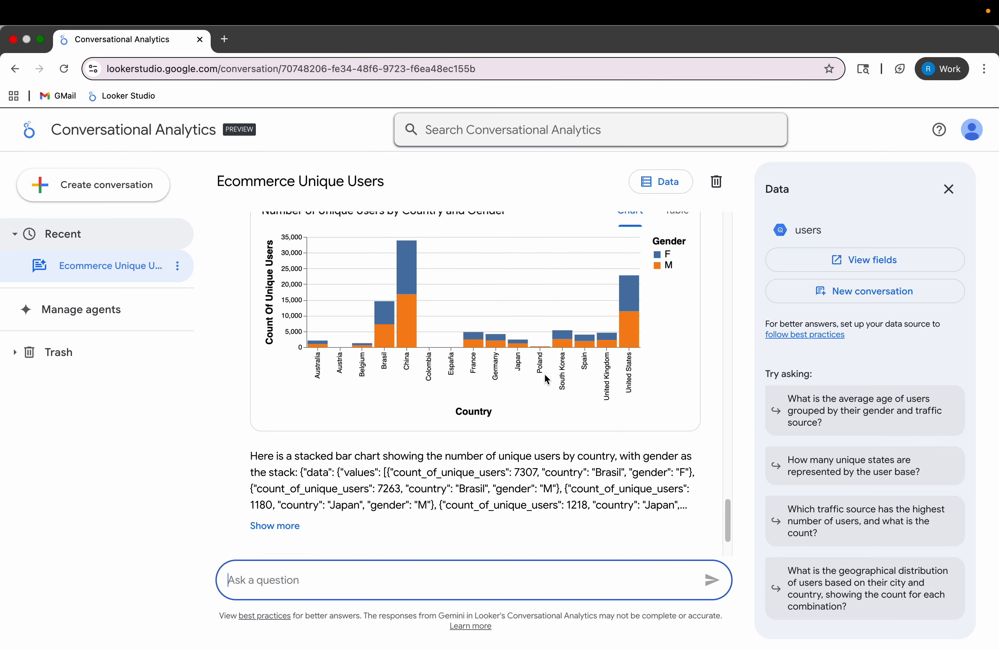
{"action": "type", "text": "Order"}
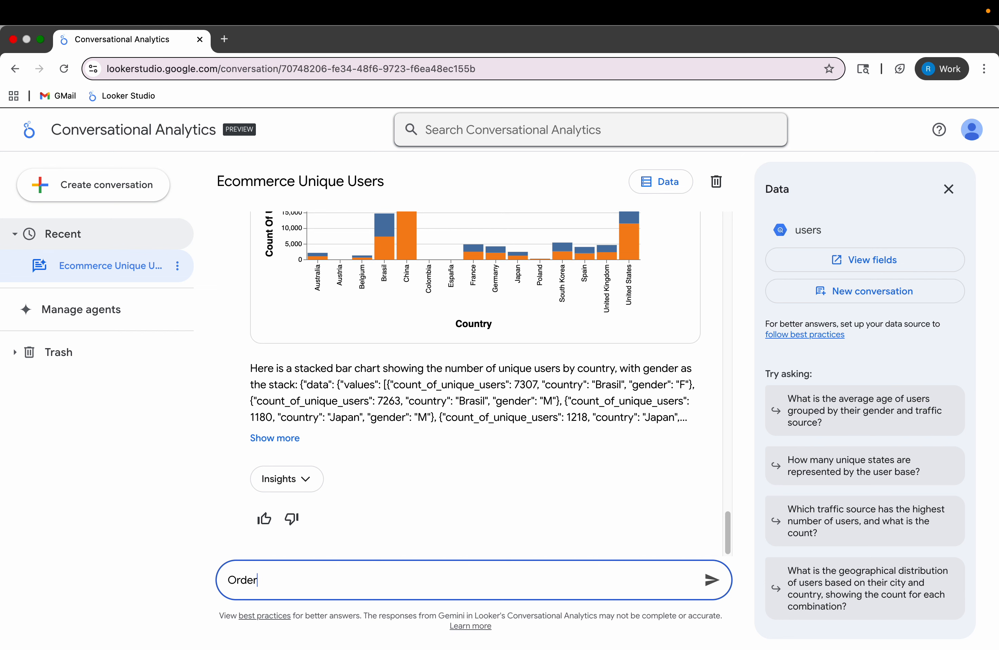
{"action": "type", "text": " by total count highest to lowest"}
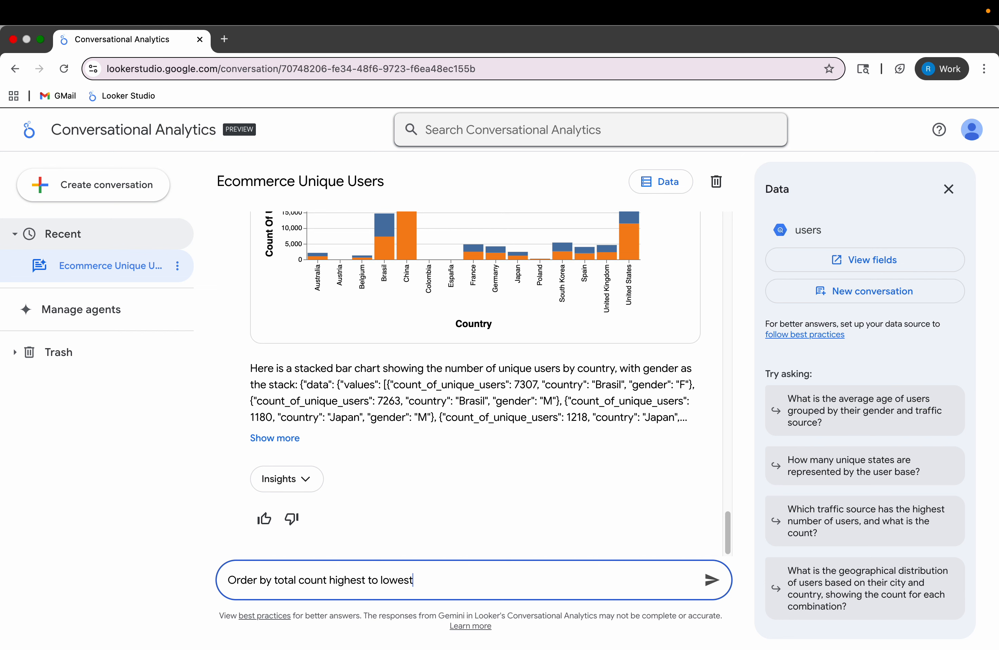
{"action": "key", "text": "Return"}
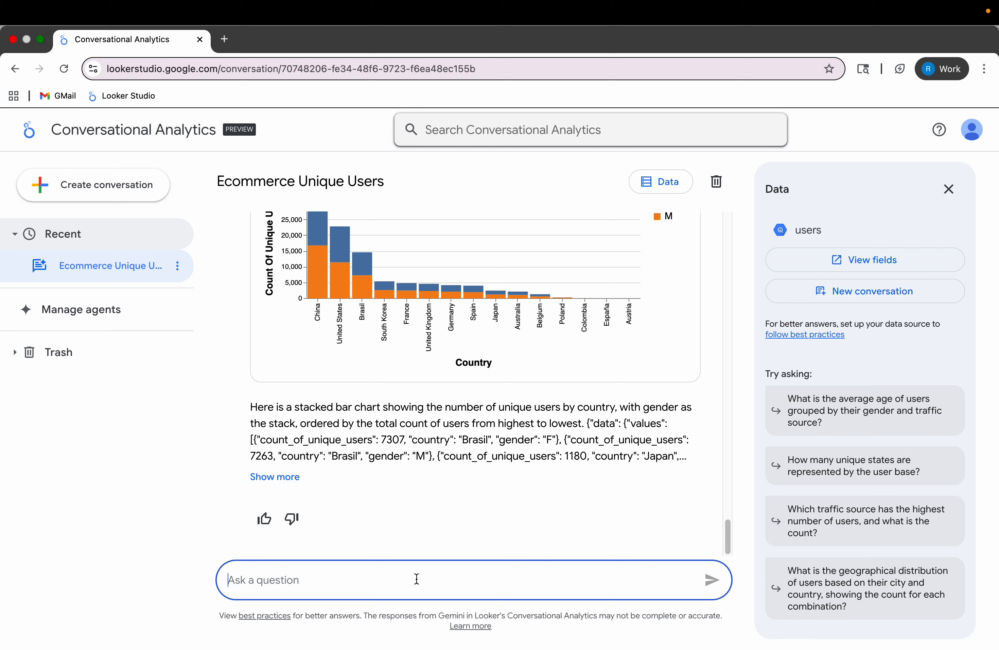
Ask the conversation "How many products did useres from each country buy?".
{"action": "type", "text": "I"}
{"action": "key", "text": "BackSpace"}
{"action": "type", "text": "How many produc"}
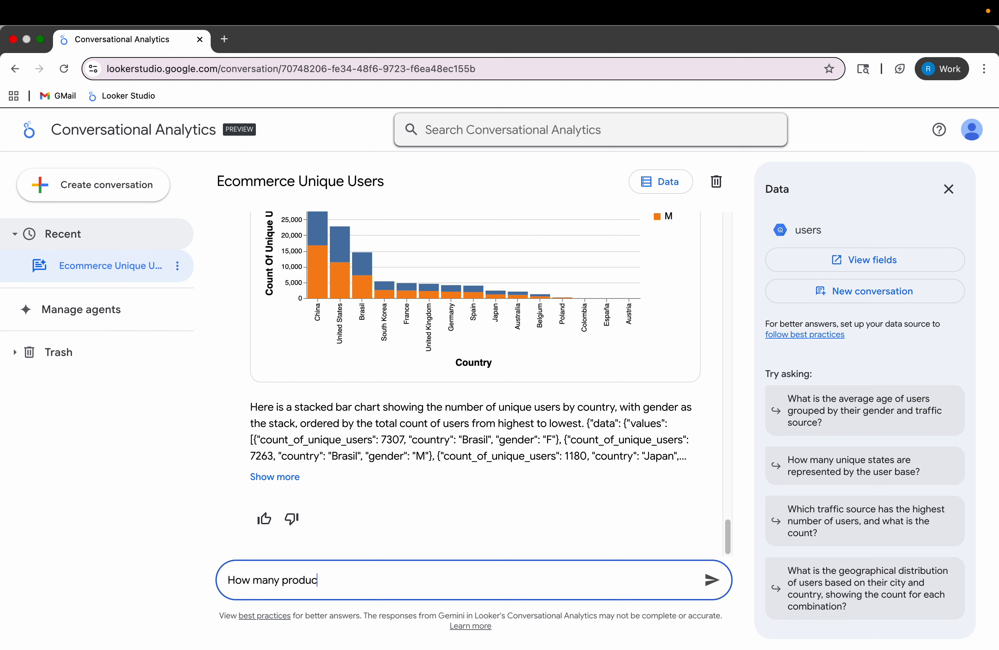
{"action": "type", "text": "ts did useres fro"}
{"action": "type", "text": "m from each country buy"}
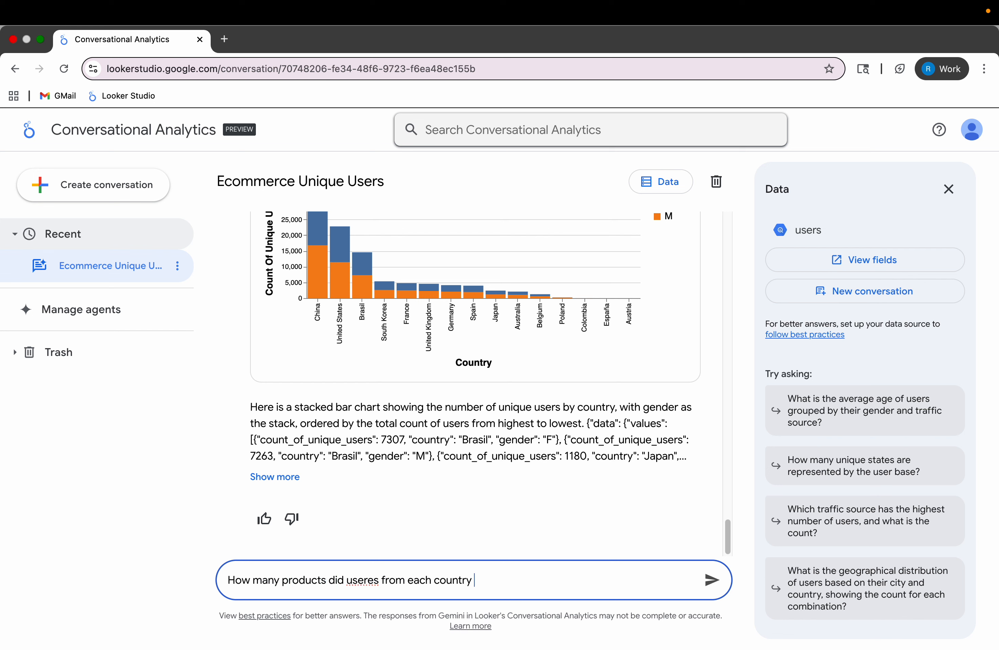
{"action": "type", "text": "?"}
{"action": "key", "text": "Return"}
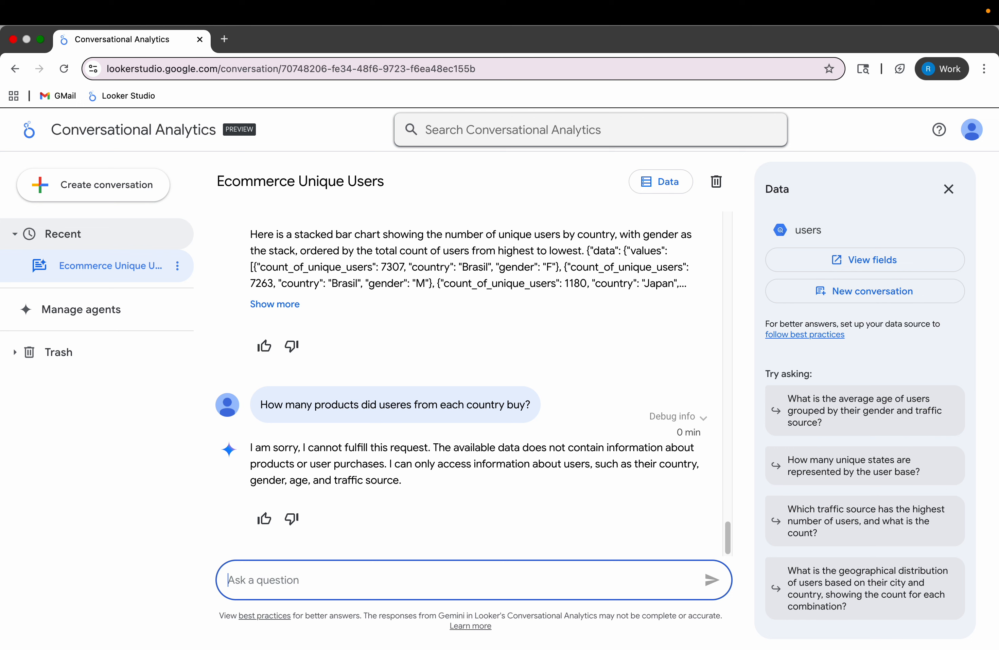
Switch to the slide presentation and advance to the "Lessons Learned" slide.
{"action": "key", "text": "ctrl+Left"}
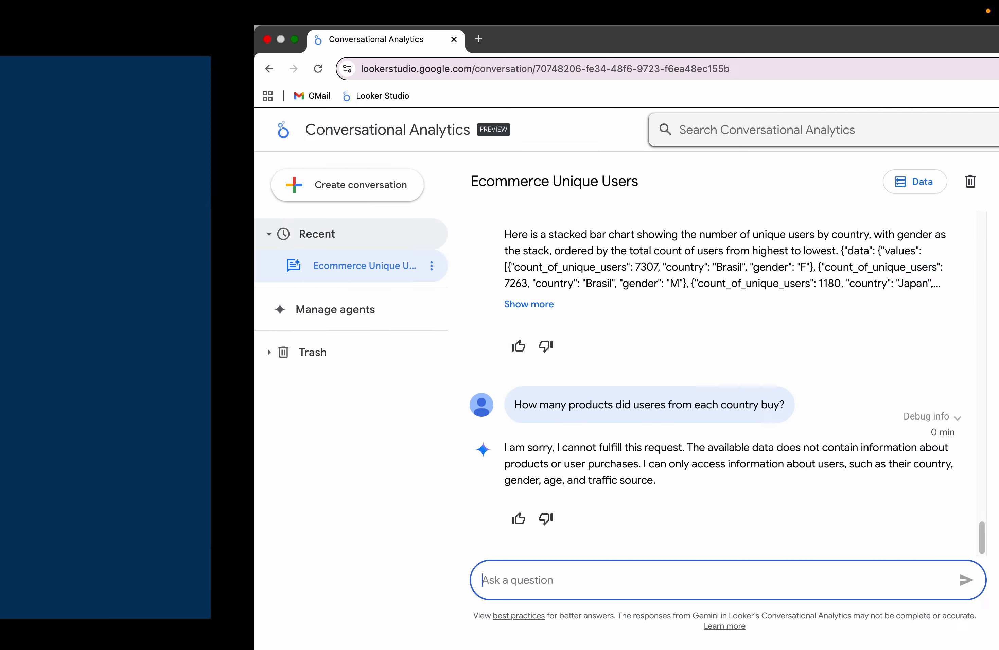
{"action": "key", "text": "Right"}
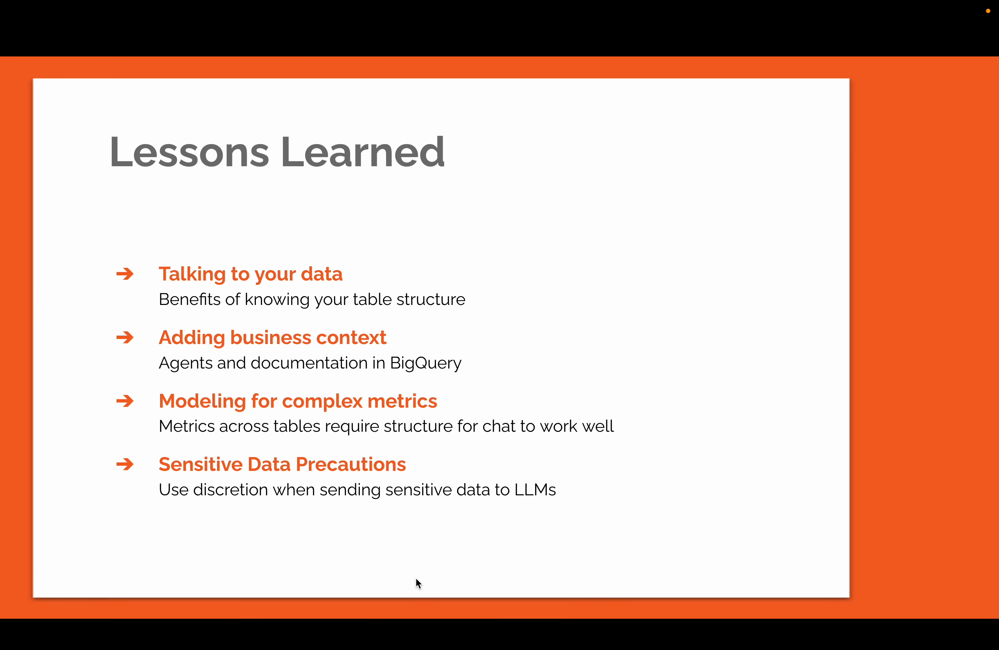